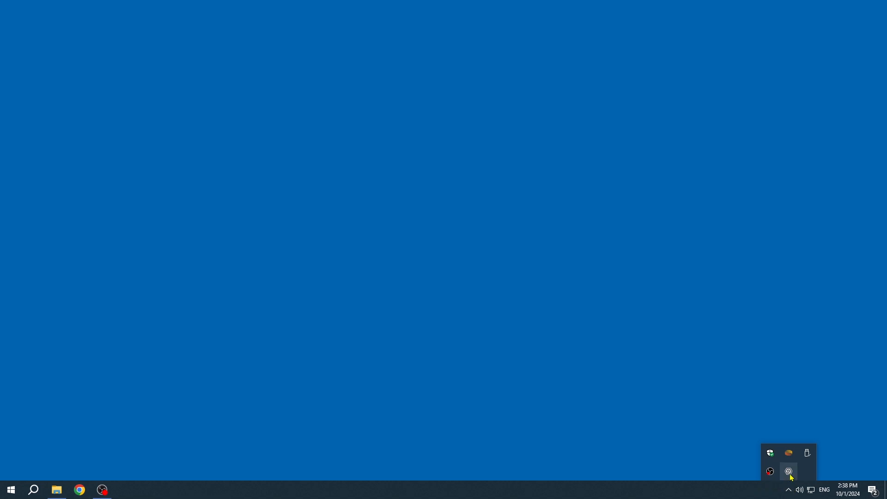
- Open the Phidget Control Panel and launch the Position Controller for the 30V 50A BLDC Motor Phidget channel
{"action": "left_click", "coordinate": [132, 129]}
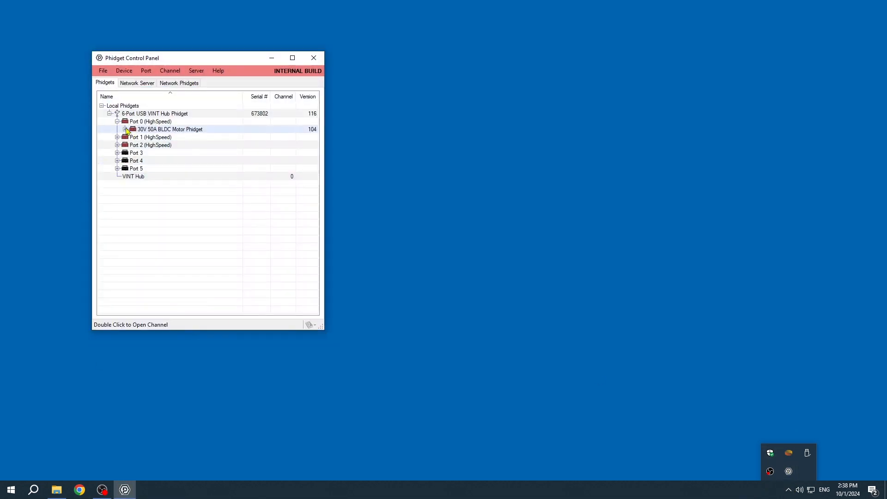
{"action": "left_click", "coordinate": [125, 130]}
{"action": "double_click", "coordinate": [156, 161]}
{"action": "left_click_drag", "start_coordinate": [433, 46], "coordinate": [271, 17]}
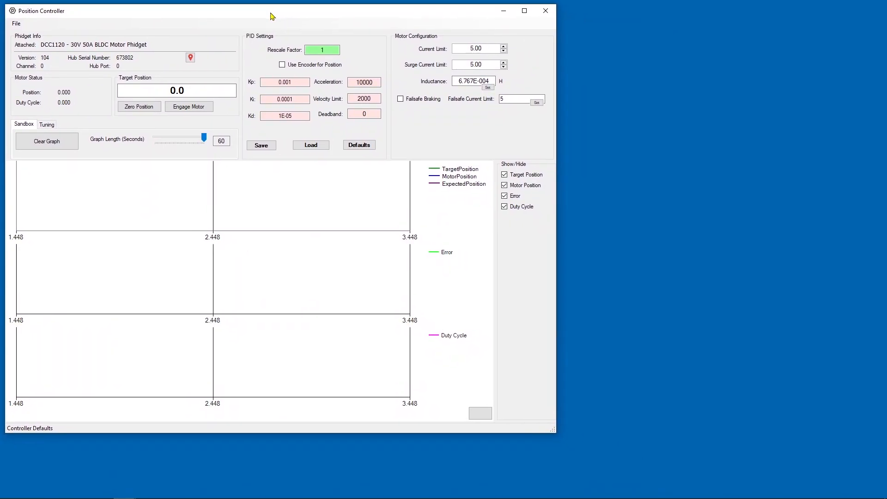
- On the Tuning tab, restore the default controller settings and enable Use Encoder for Position
{"action": "left_click", "coordinate": [48, 125]}
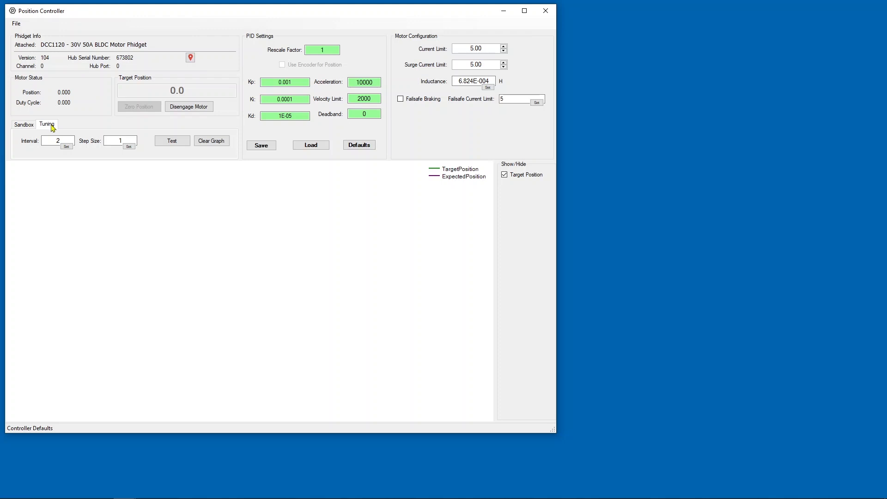
{"action": "left_click", "coordinate": [359, 146]}
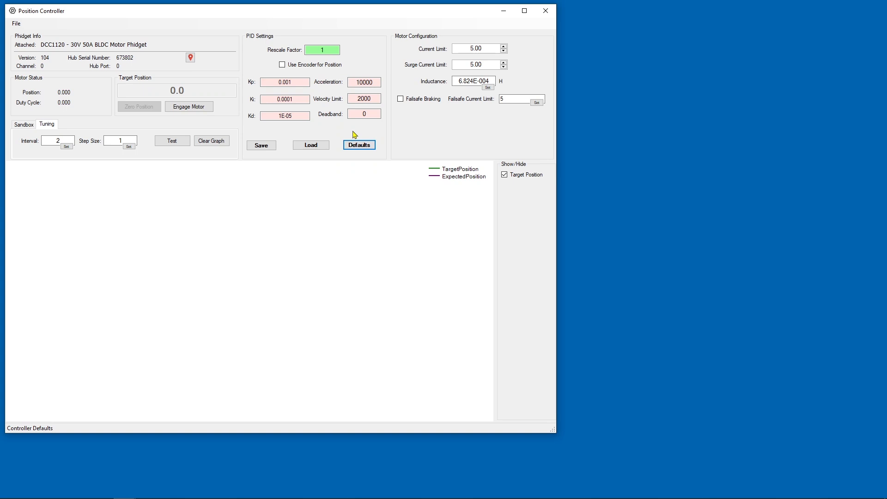
{"action": "left_click", "coordinate": [282, 65]}
- Set the Rescale Factor to 0.005882 4, entered as 0.0058824
{"action": "double_click", "coordinate": [323, 50]}
{"action": "type", "text": "0.005"}
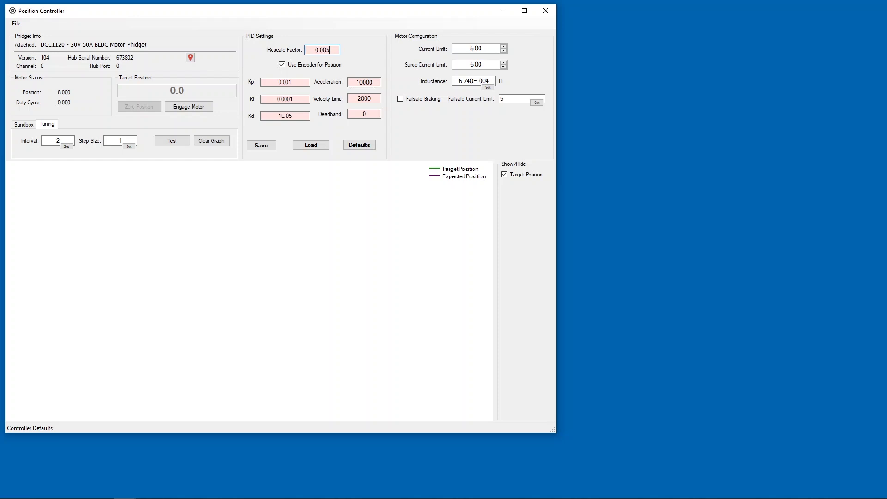
{"action": "type", "text": "8824"}
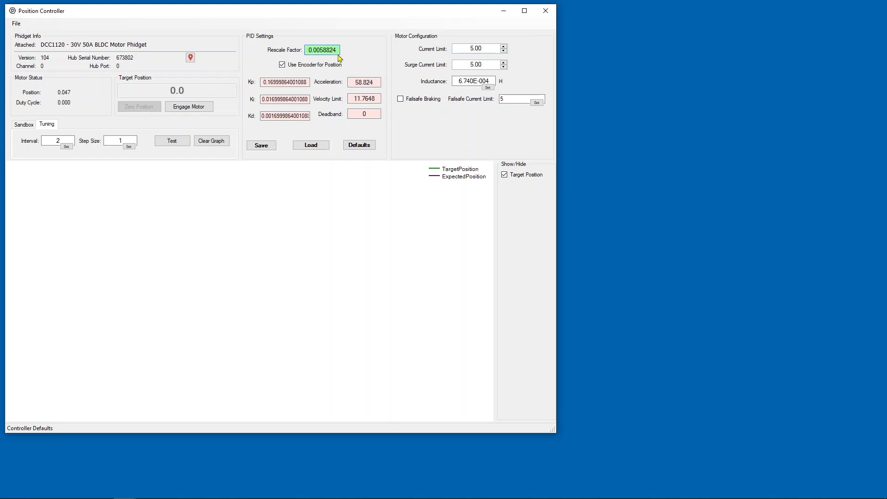
- Set the velocity limit to 720 and the acceleration to 3600
{"action": "double_click", "coordinate": [365, 97]}
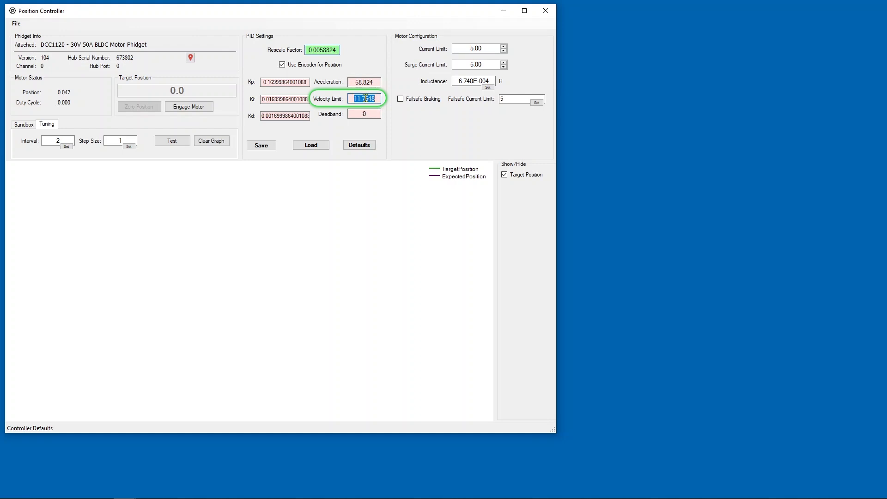
{"action": "type", "text": "720"}
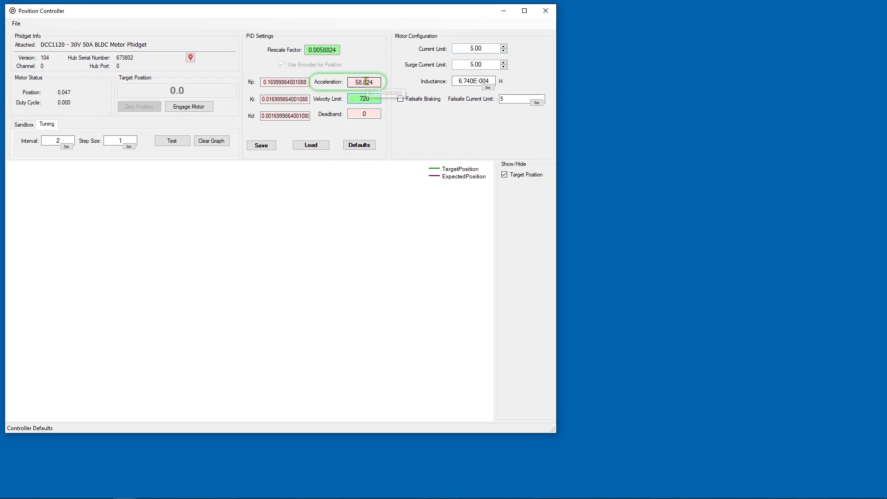
{"action": "double_click", "coordinate": [365, 81]}
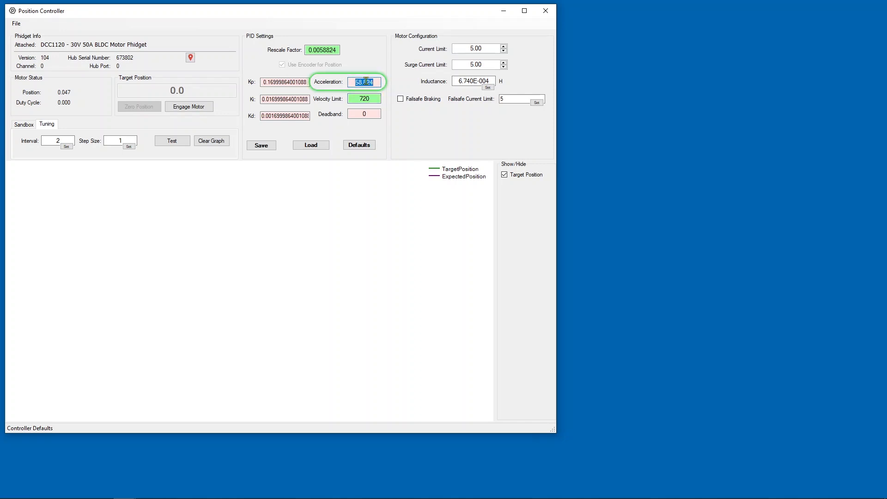
{"action": "type", "text": "3600"}
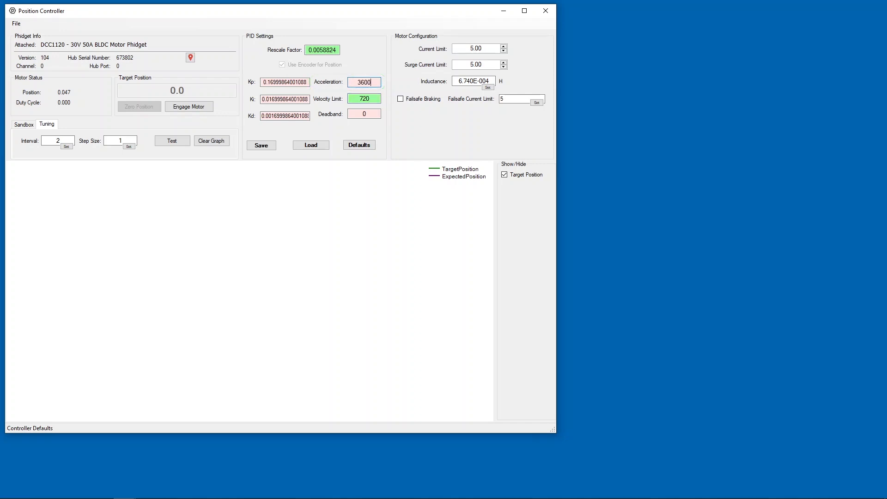
{"action": "key", "text": "Return"}
- Set the motor current limit to 7.7
{"action": "double_click", "coordinate": [472, 49]}
{"action": "type", "text": "7.7"}
{"action": "key", "text": "Return"}
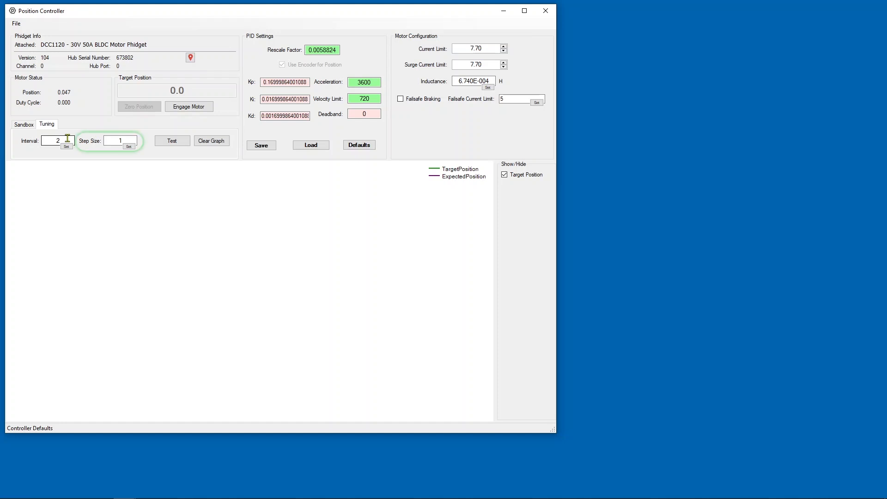
- Set the tuning step size to 360
{"action": "double_click", "coordinate": [120, 139]}
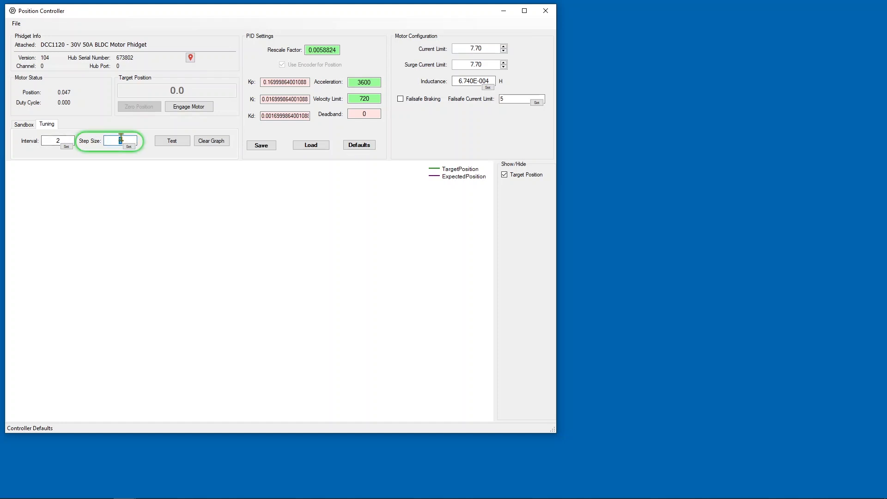
{"action": "type", "text": "360"}
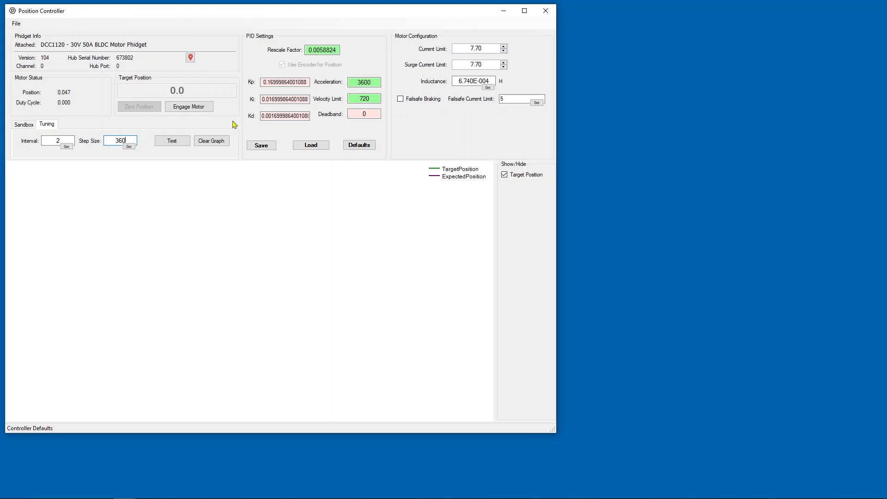
{"action": "left_click_drag", "start_coordinate": [367, 99], "coordinate": [376, 99]}
{"action": "type", "text": "1"}
{"action": "left_click_drag", "start_coordinate": [367, 98], "coordinate": [372, 100]}
{"action": "type", "text": "0"}
- Set both Ki and Kd to 0
{"action": "double_click", "coordinate": [288, 98]}
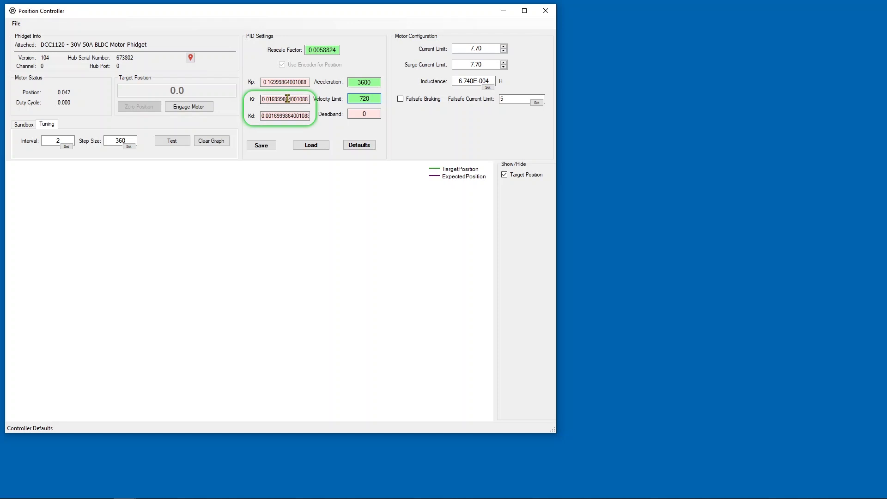
{"action": "type", "text": "0"}
{"action": "double_click", "coordinate": [288, 115]}
{"action": "type", "text": "0"}
- Set Kp to 0.005 and run a tuning test
{"action": "double_click", "coordinate": [288, 82]}
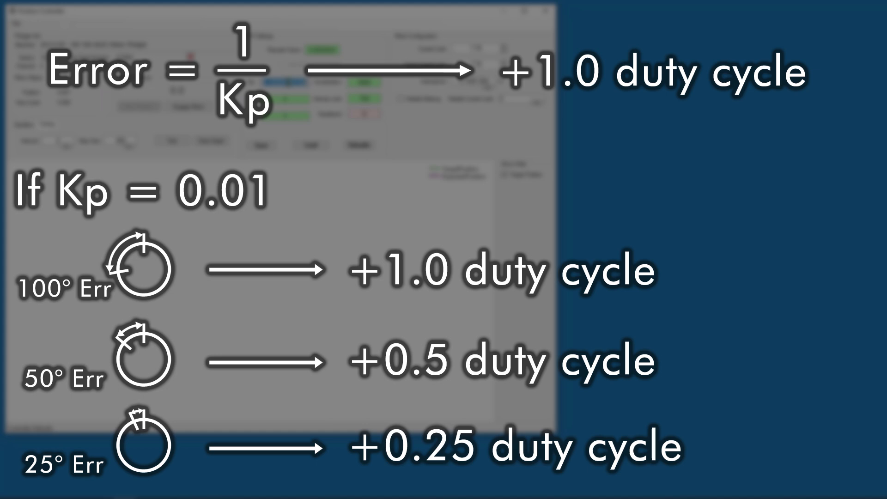
{"action": "type", "text": "0.00"}
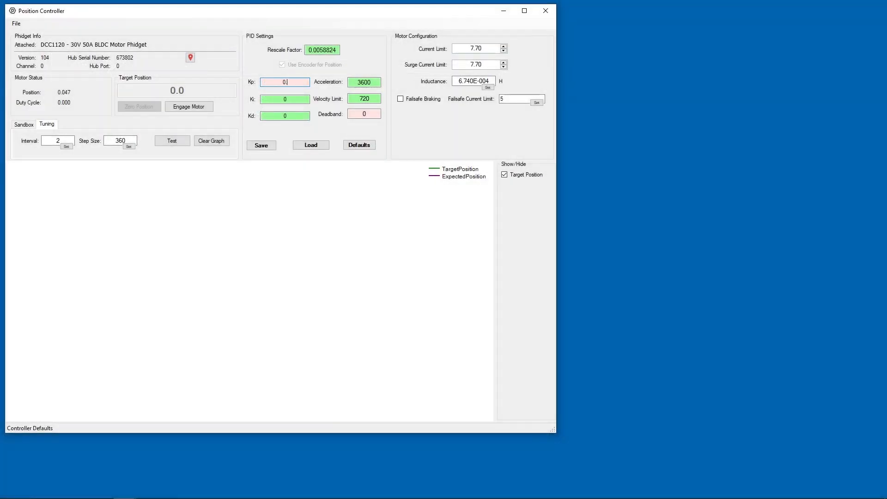
{"action": "type", "text": "5"}
{"action": "key", "text": "Return"}
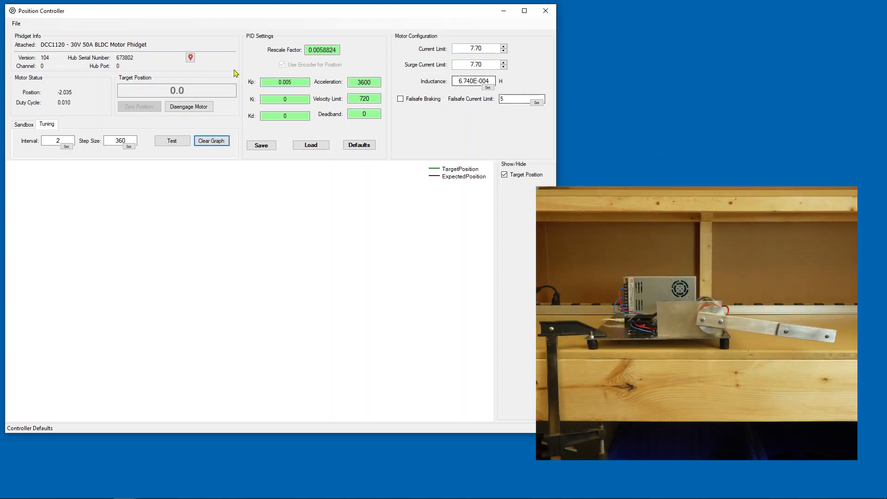
{"action": "left_click", "coordinate": [177, 142]}
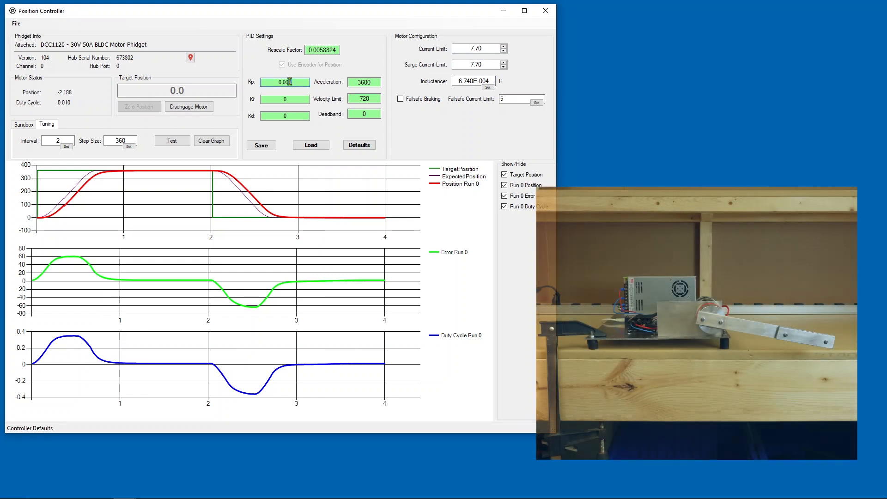
- Lower Kp to 0.002 and run another tuning test
{"action": "key", "text": "BackSpace"}
{"action": "type", "text": "2"}
{"action": "key", "text": "Return"}
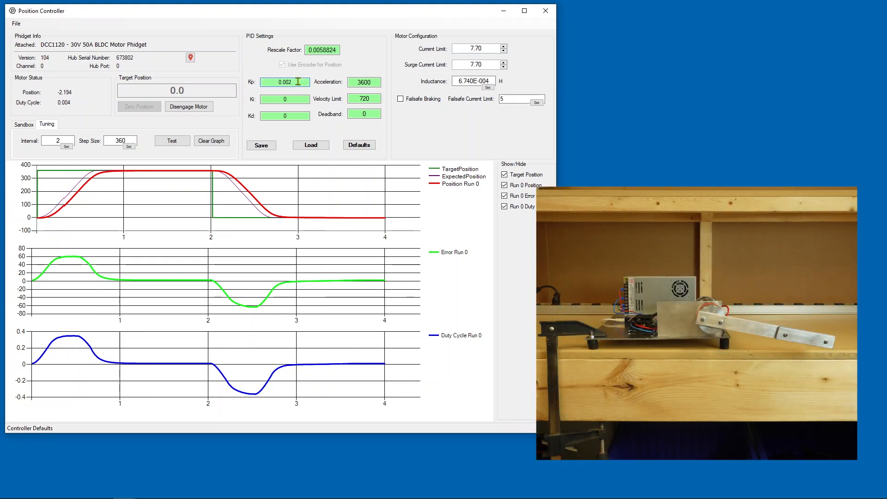
{"action": "left_click", "coordinate": [180, 145]}
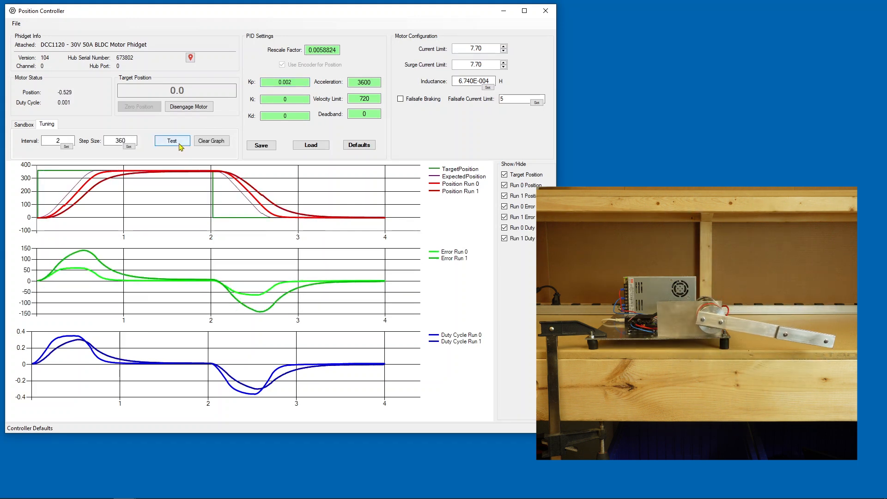
- Set Kp back to 0.005 and clear the graph
{"action": "left_click", "coordinate": [288, 82]}
{"action": "key", "text": "BackSpace"}
{"action": "type", "text": "5"}
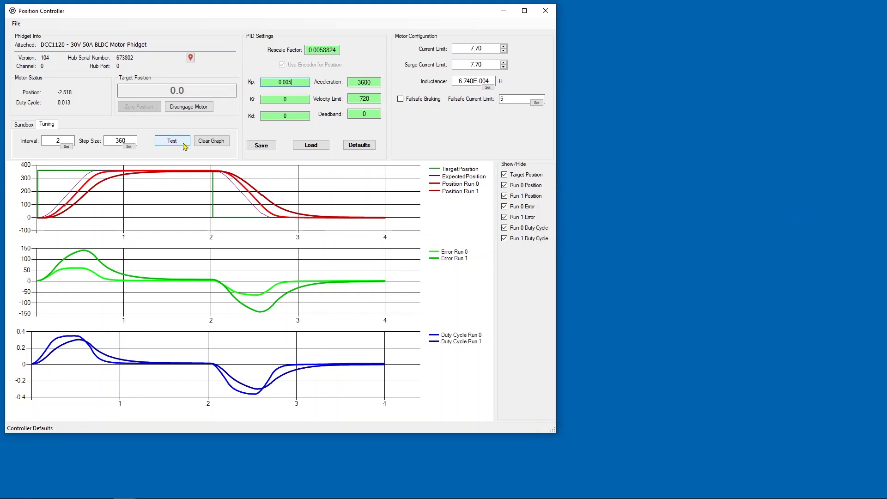
{"action": "left_click", "coordinate": [217, 143]}
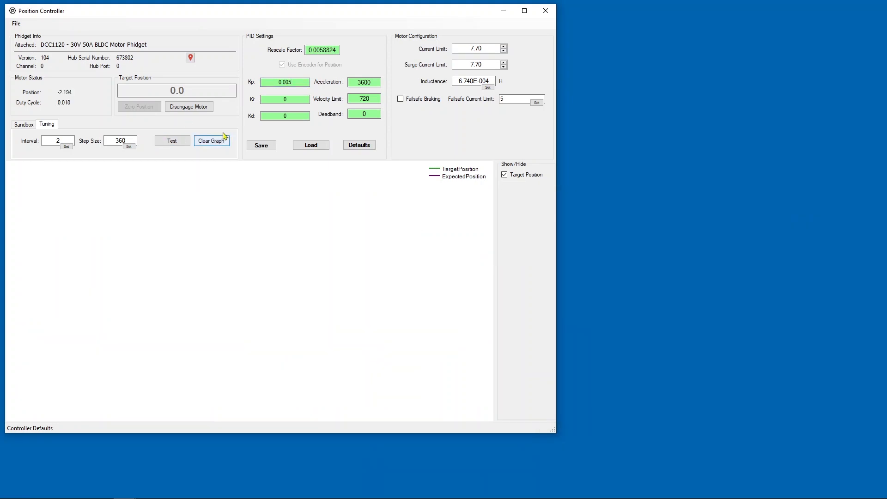
- Set Kp to 0.001 and run a tuning test
{"action": "left_click_drag", "start_coordinate": [289, 82], "coordinate": [300, 81]}
{"action": "type", "text": "1"}
{"action": "left_click", "coordinate": [184, 141]}
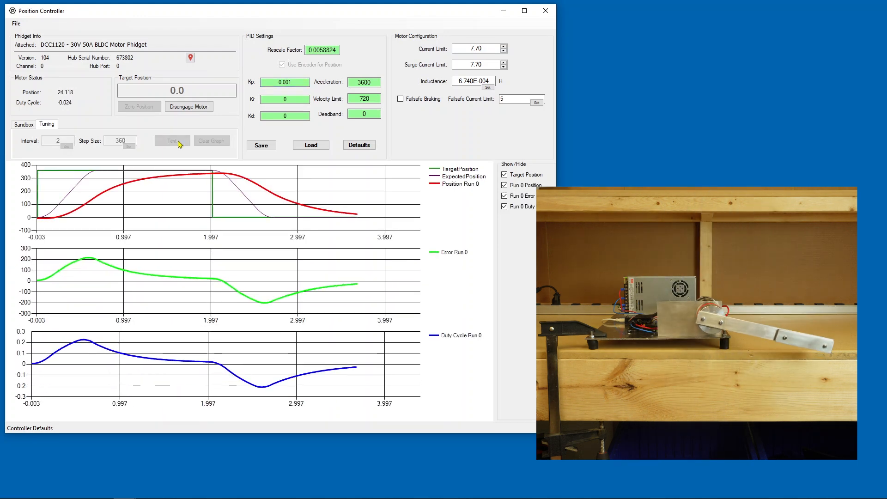
- Set Kp to 0.005 and run a tuning test
{"action": "left_click_drag", "start_coordinate": [288, 82], "coordinate": [299, 82]}
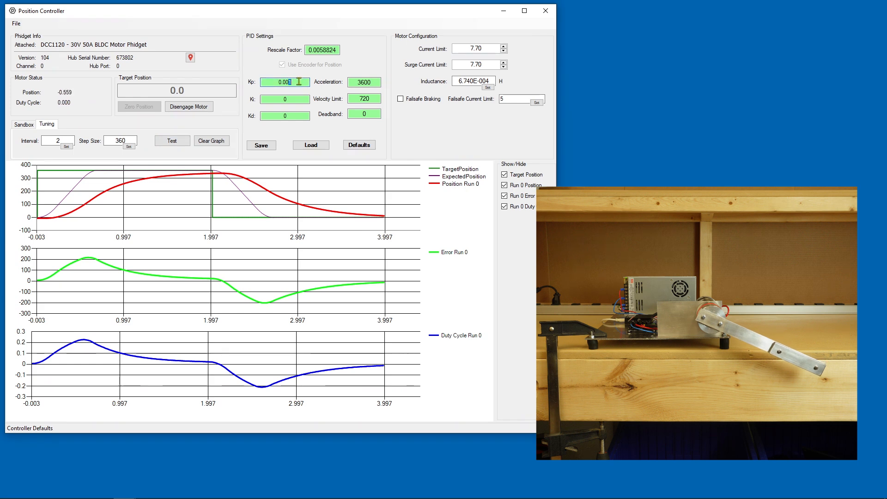
{"action": "type", "text": "5"}
{"action": "left_click", "coordinate": [183, 142]}
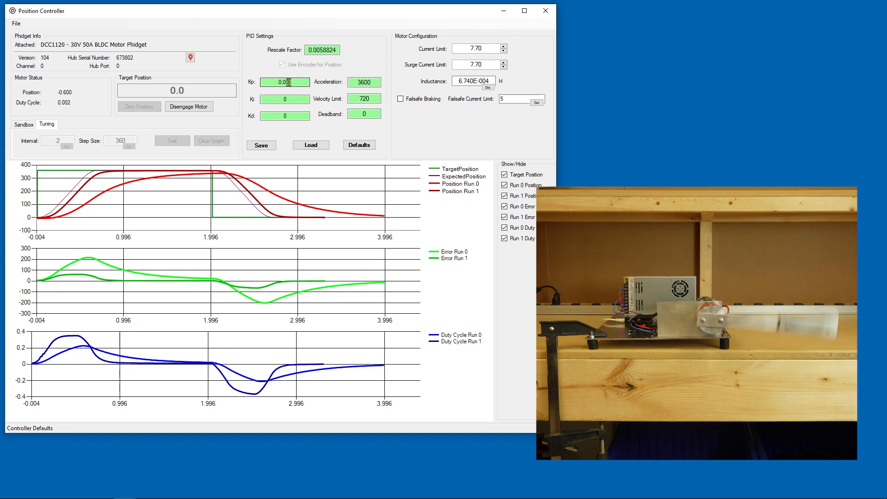
- Raise Kp to 0.01 and run a tuning test
{"action": "left_click_drag", "start_coordinate": [285, 82], "coordinate": [294, 83]}
{"action": "type", "text": "1"}
{"action": "key", "text": "Return"}
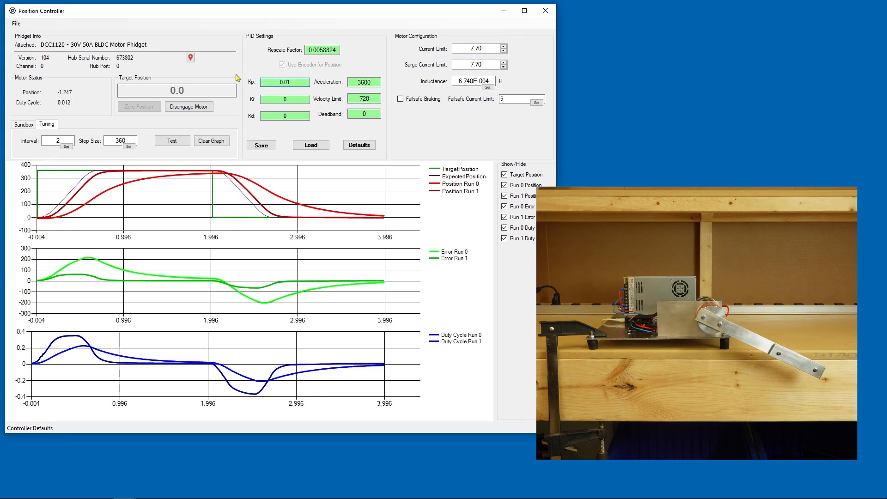
{"action": "left_click", "coordinate": [179, 143]}
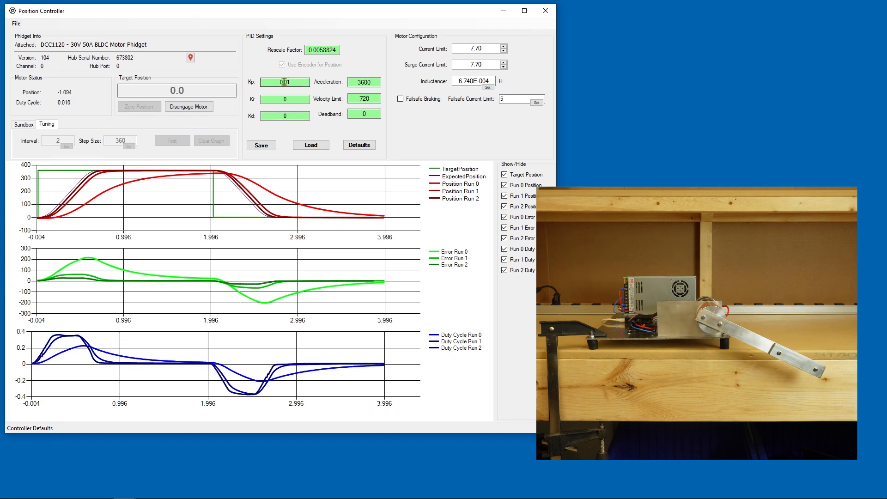
- Raise Kp to 0.1 and run a tuning test
{"action": "left_click", "coordinate": [284, 81]}
{"action": "key", "text": "Delete"}
{"action": "key", "text": "Return"}
{"action": "left_click", "coordinate": [173, 142]}
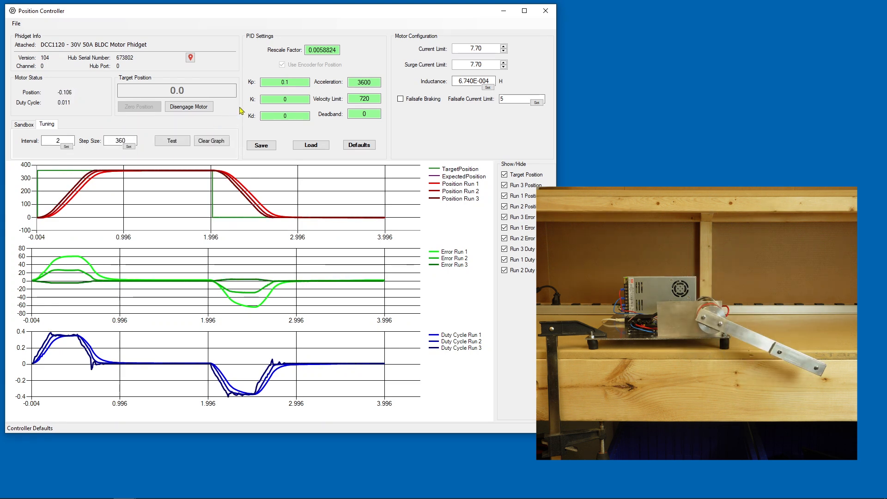
- Set Kp to 0.05
{"action": "double_click", "coordinate": [286, 82]}
{"action": "type", "text": "0.05"}
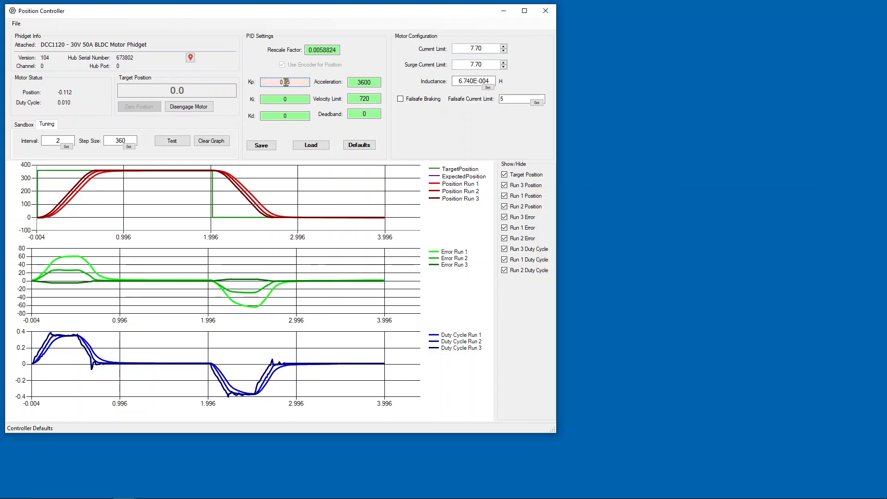
{"action": "key", "text": "Return"}
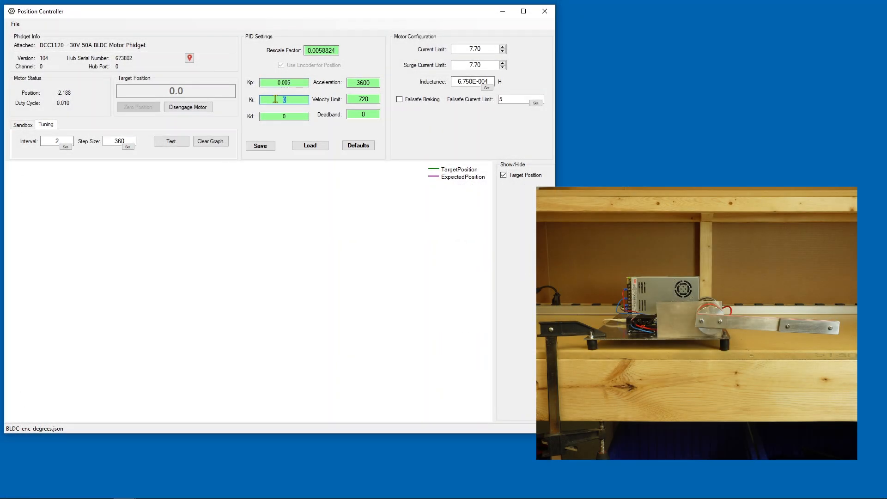
- Set Ki to 0.001 and run a tuning test
{"action": "type", "text": "0.001"}
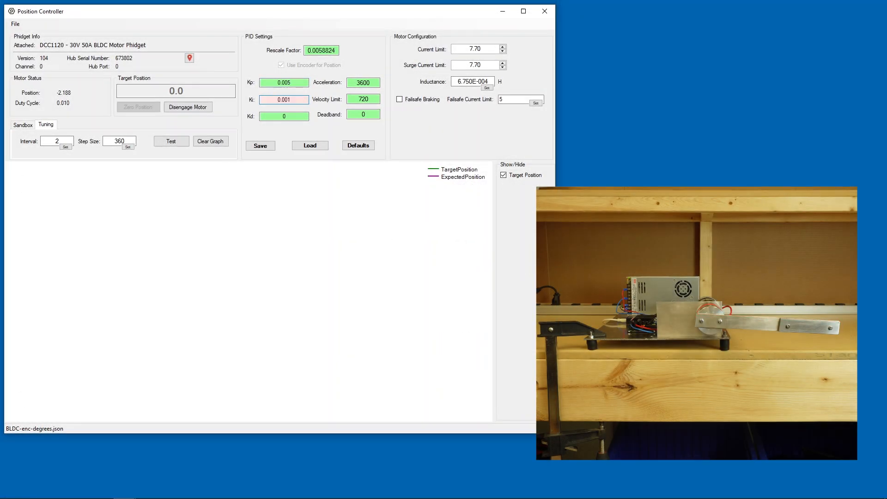
{"action": "key", "text": "Return"}
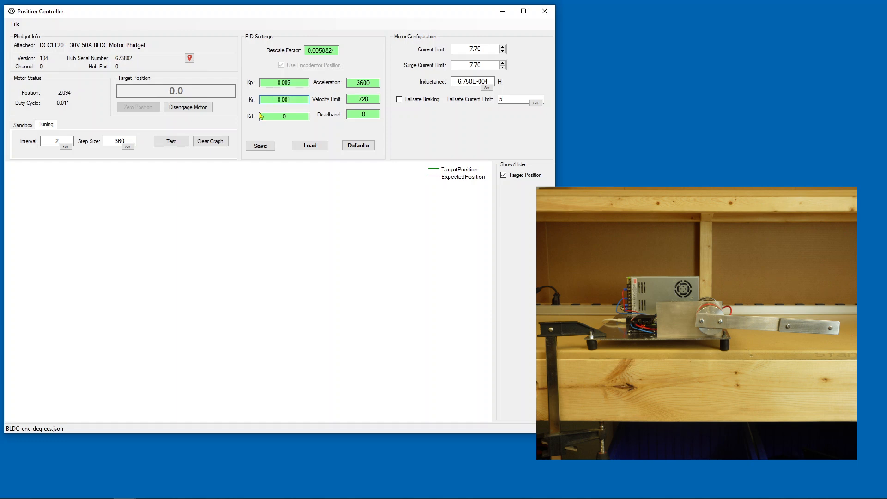
{"action": "left_click", "coordinate": [179, 143]}
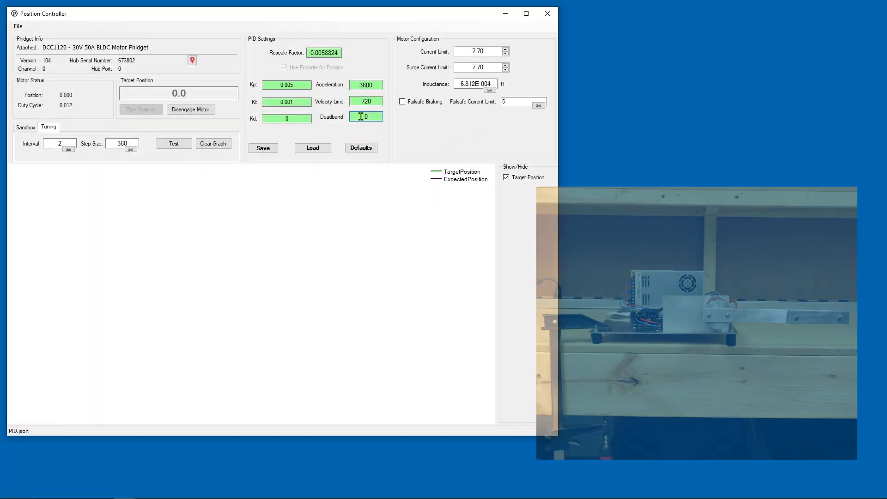
- Set the deadband to 10
{"action": "left_click", "coordinate": [365, 117]}
{"action": "type", "text": "1"}
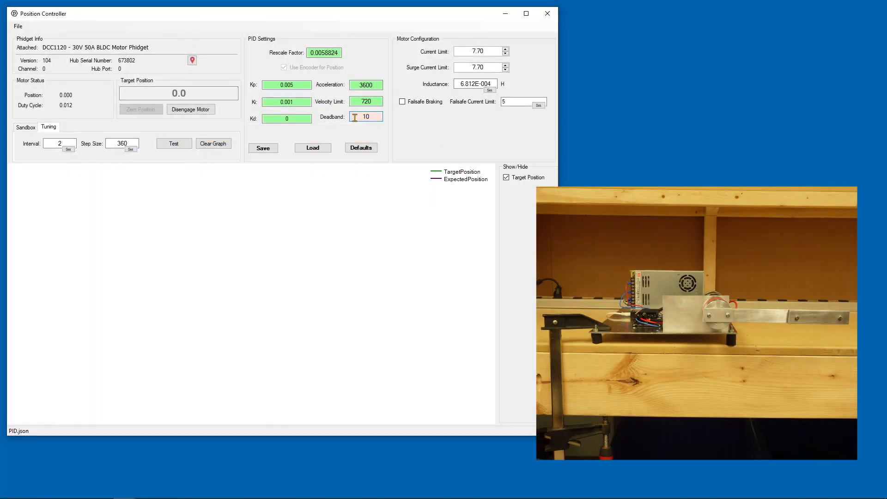
{"action": "key", "text": "Return"}
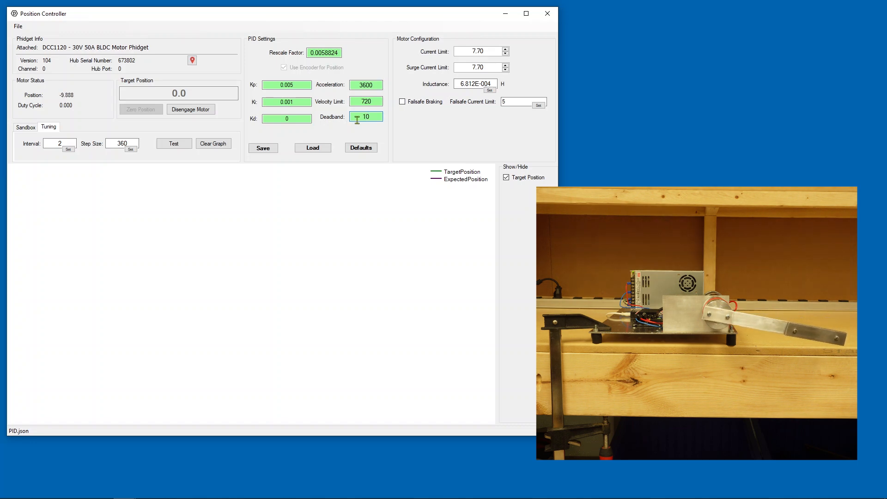
- Set the deadband back to 0
{"action": "double_click", "coordinate": [360, 117]}
{"action": "type", "text": "0"}
{"action": "key", "text": "Return"}
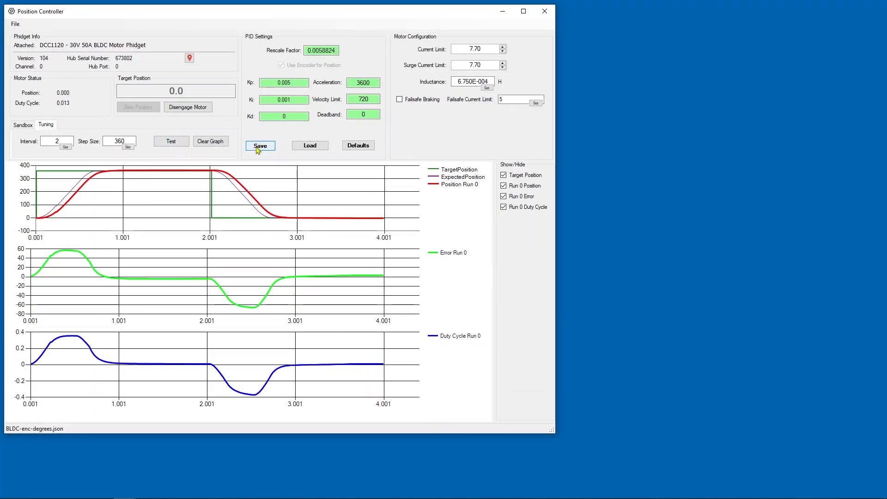
- Save the controller settings as PID
{"action": "left_click", "coordinate": [261, 150]}
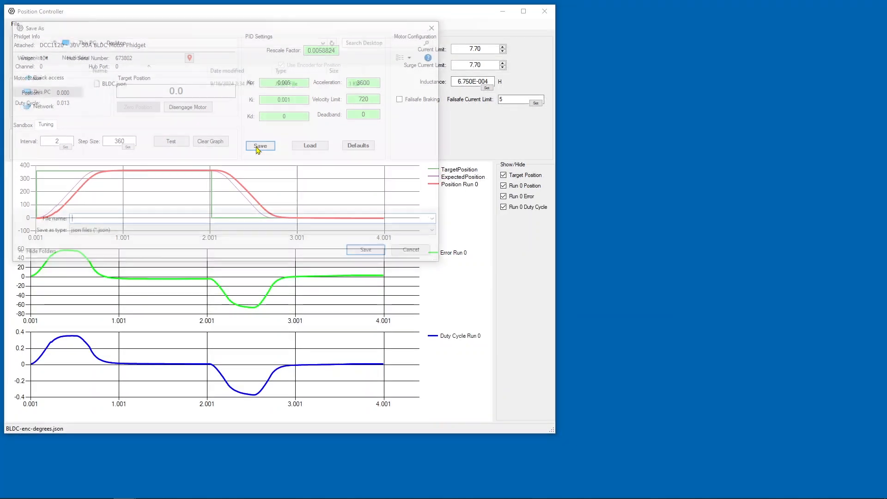
{"action": "type", "text": "PID"}
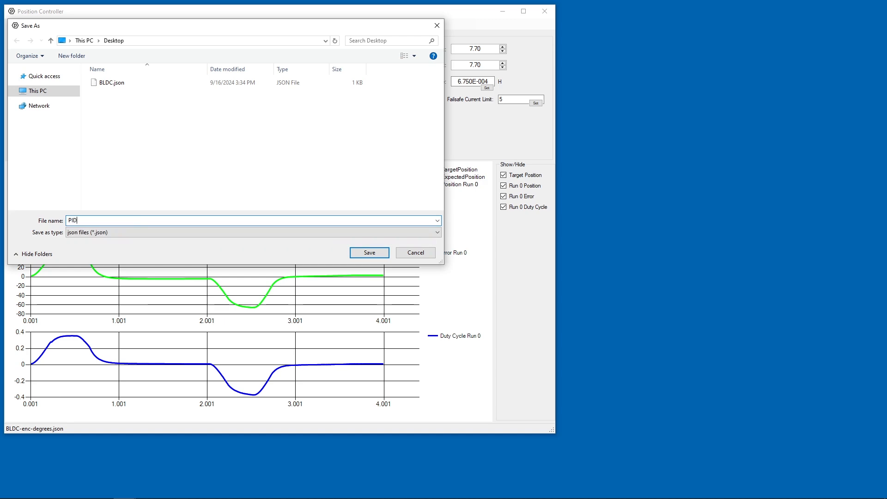
{"action": "left_click", "coordinate": [354, 252]}
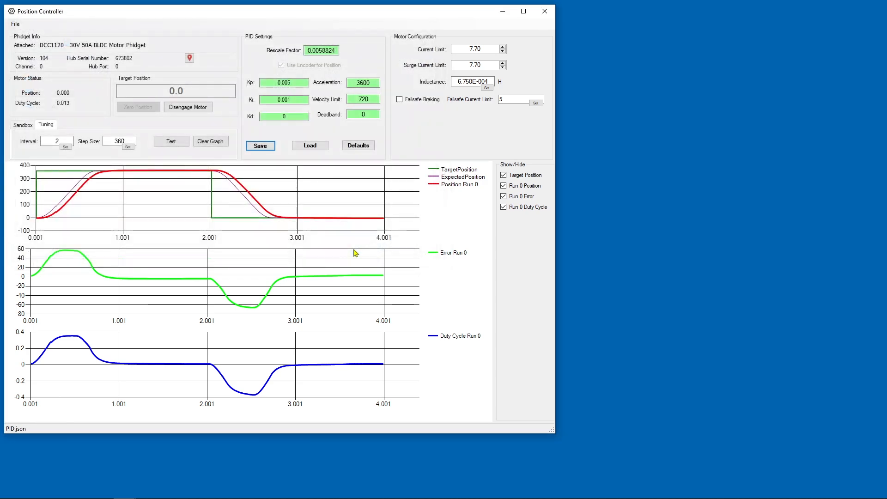